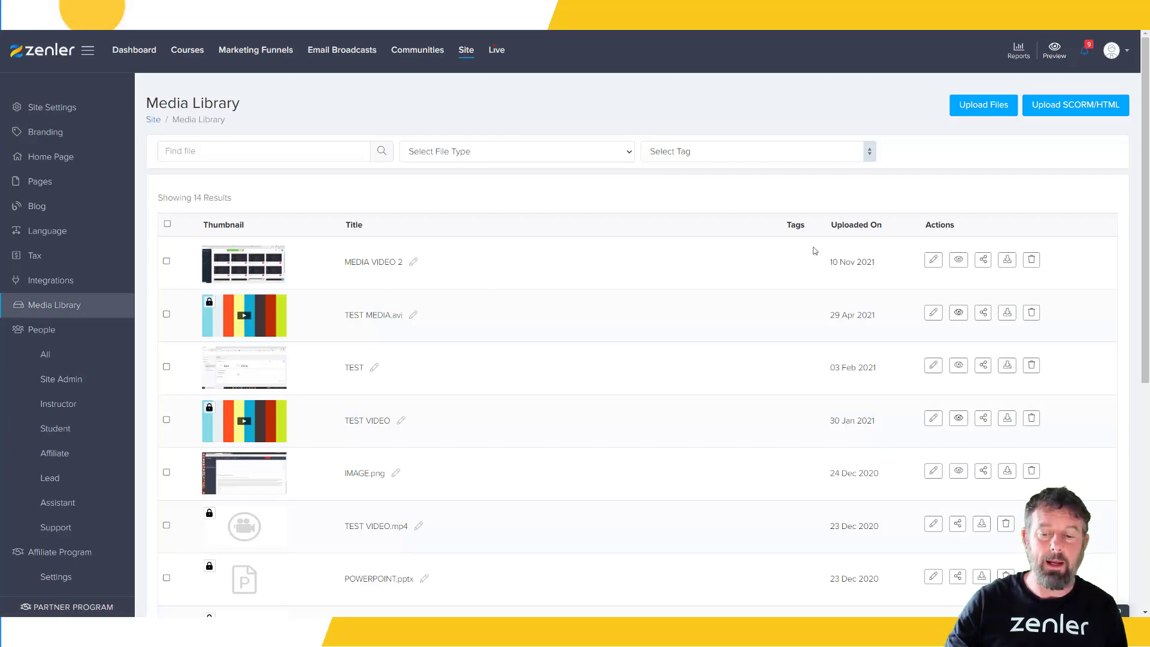
# Step: Add the tags COURSE 1 and COURSE 2 to MEDIA VIDEO 2 and update it
pyautogui.moveTo(787, 226); pyautogui.dragTo(807, 226)
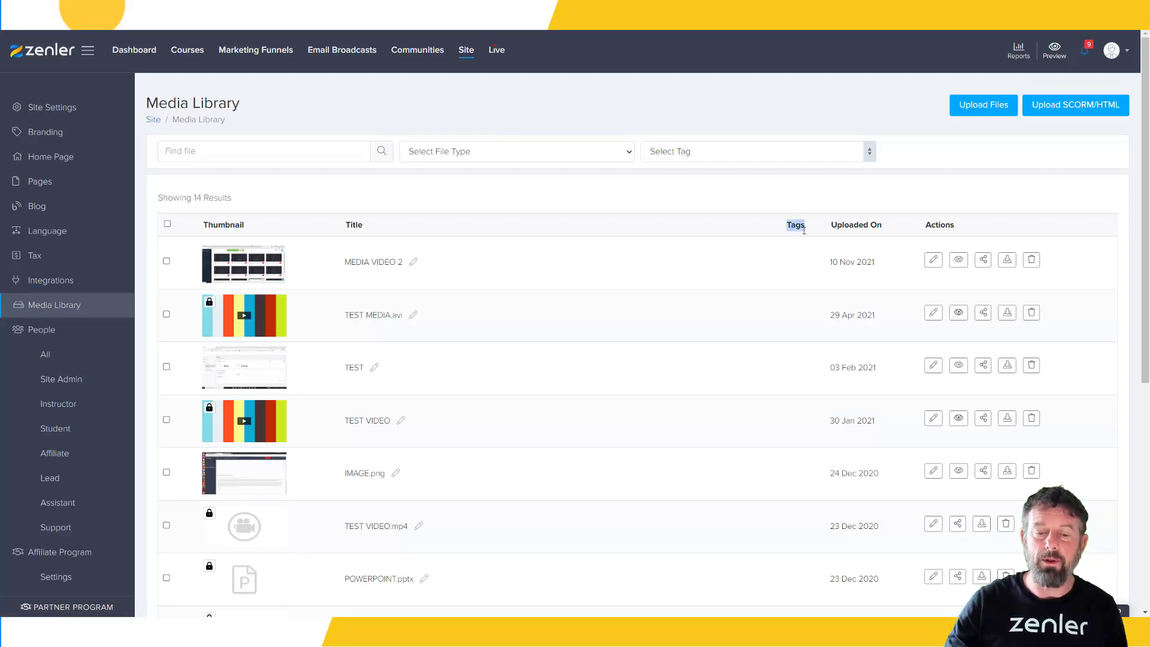
pyautogui.click(797, 205)
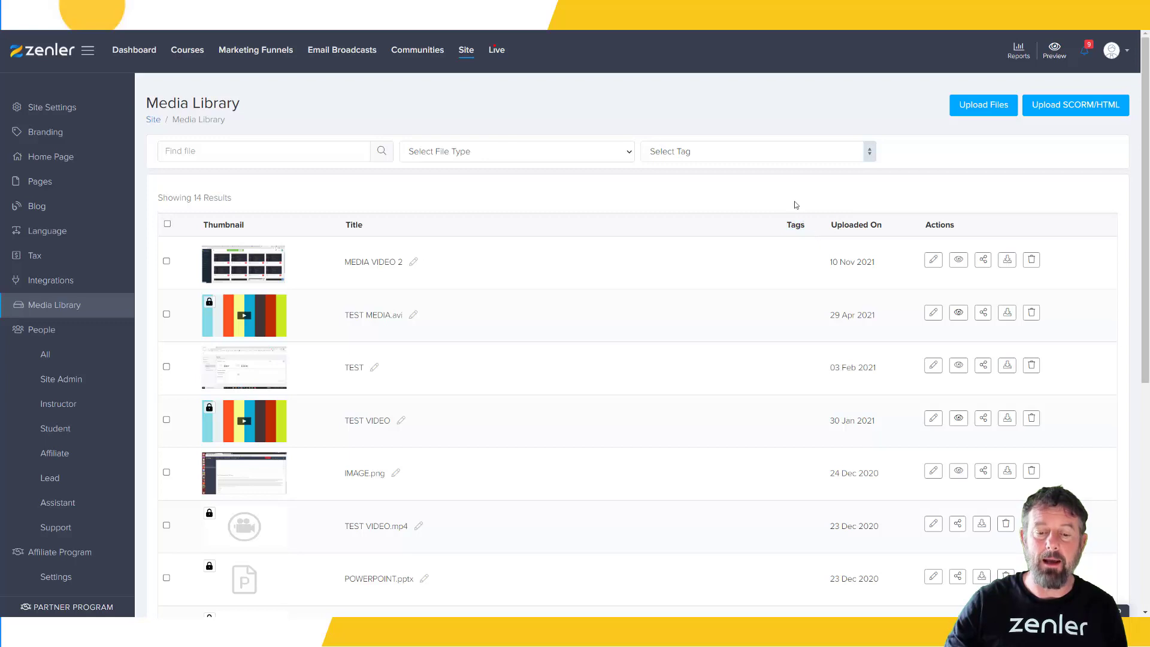
pyautogui.click(932, 262)
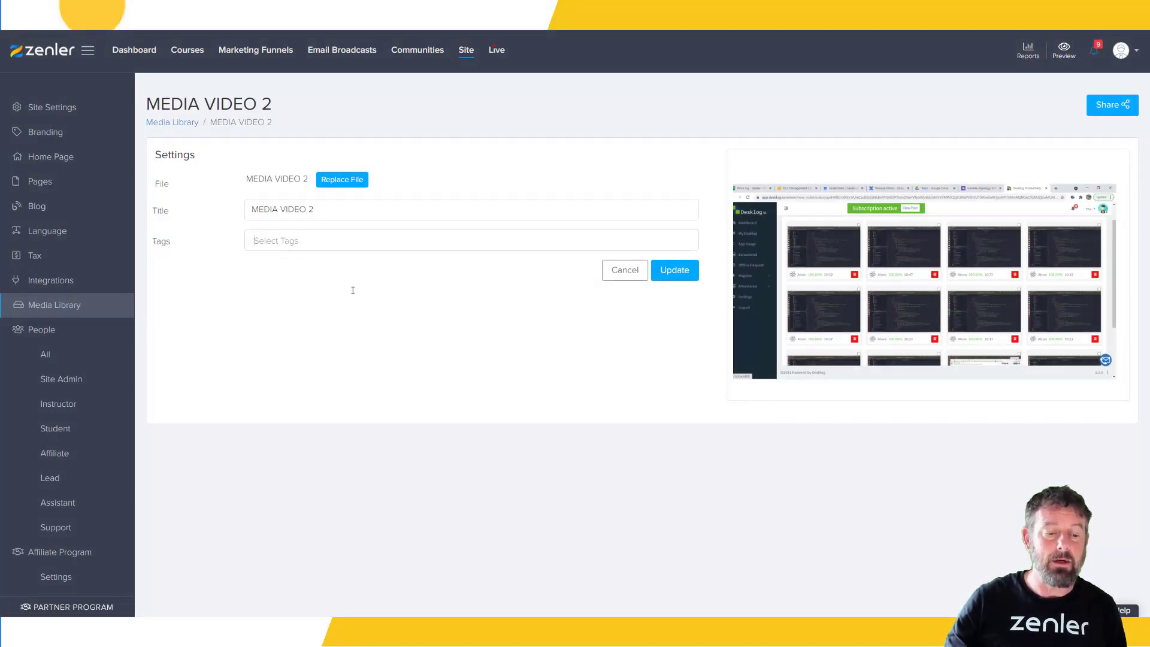
pyautogui.write('COURSE 1')
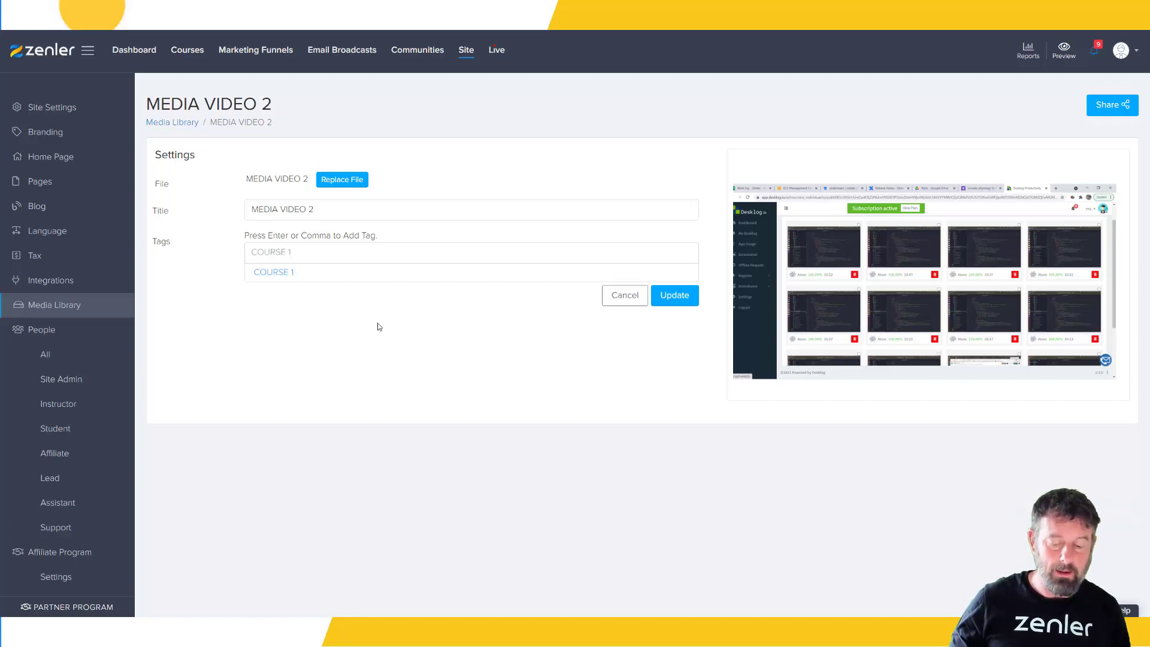
pyautogui.press('Return')
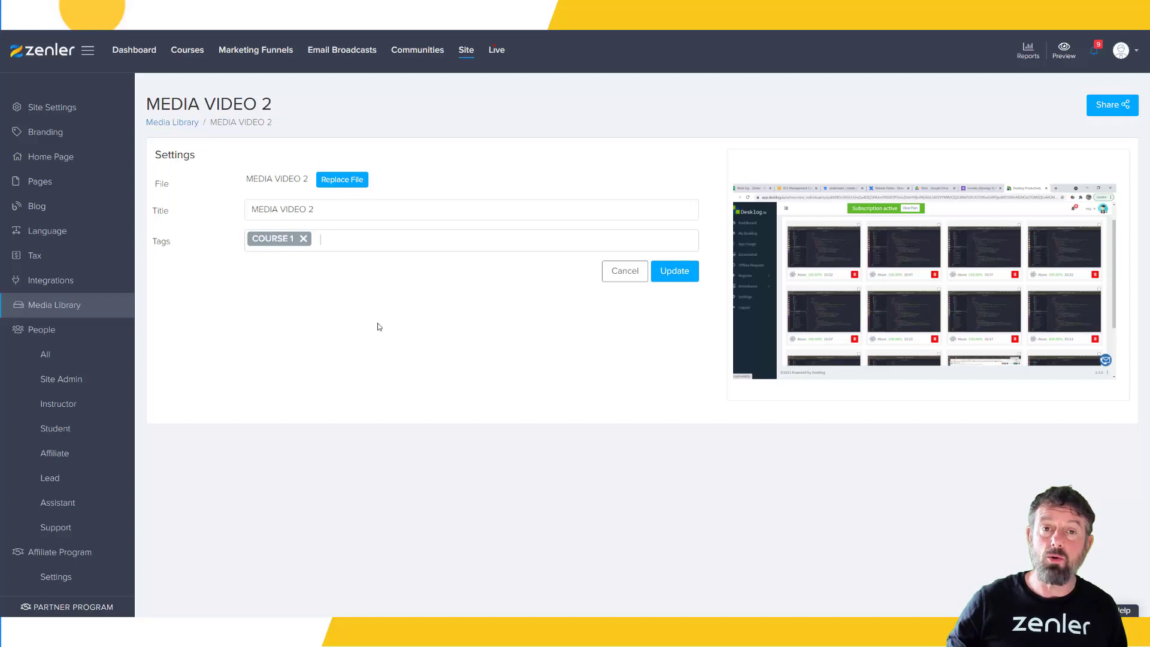
pyautogui.write('CO')
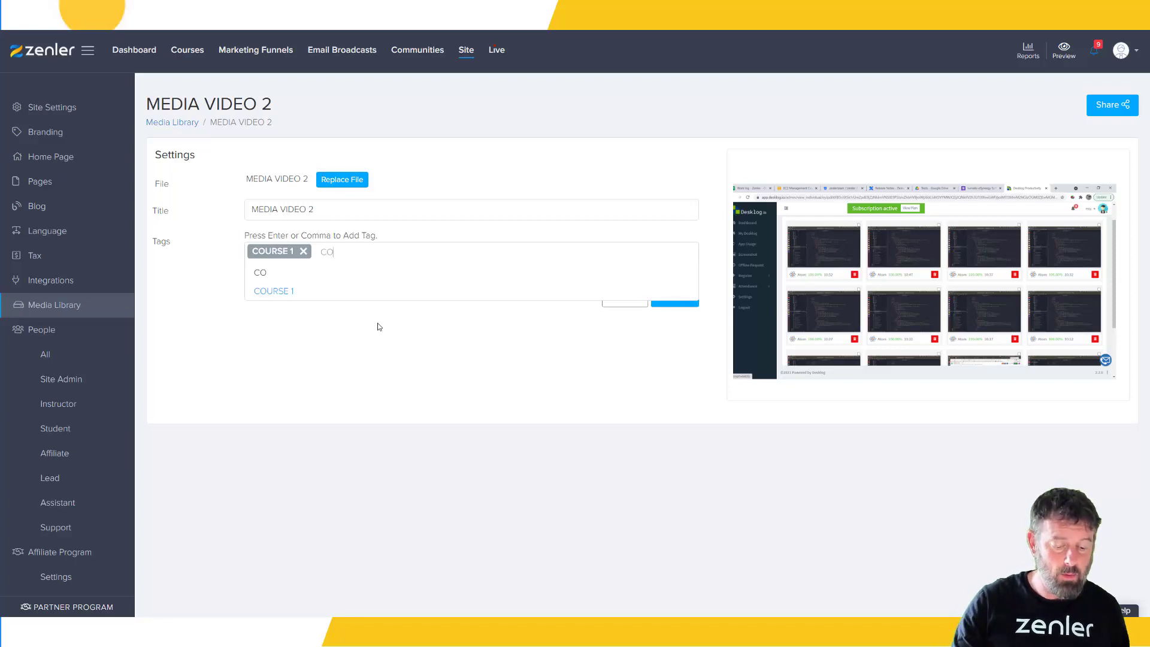
pyautogui.write('URSE 2')
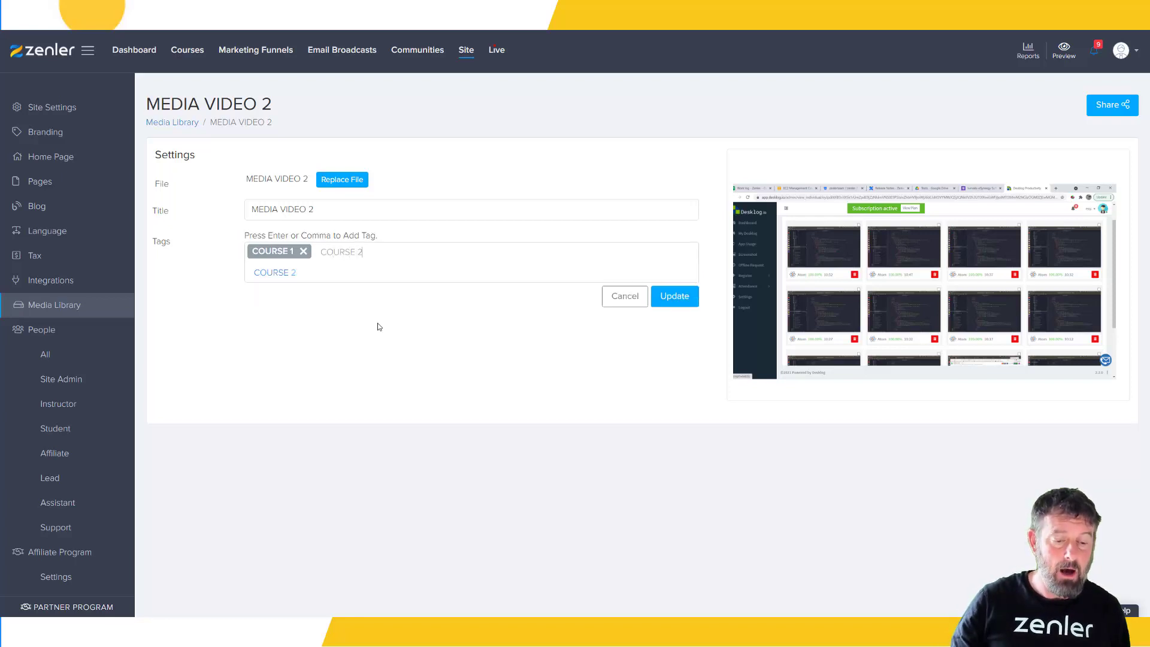
pyautogui.press('Return')
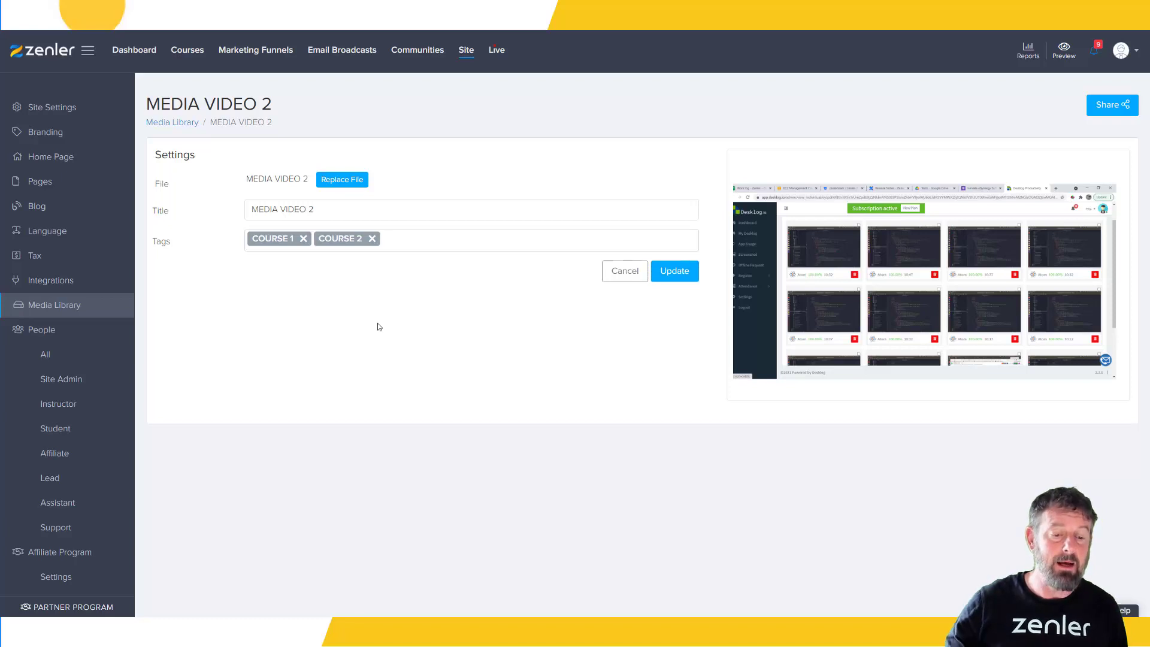
pyautogui.click(676, 273)
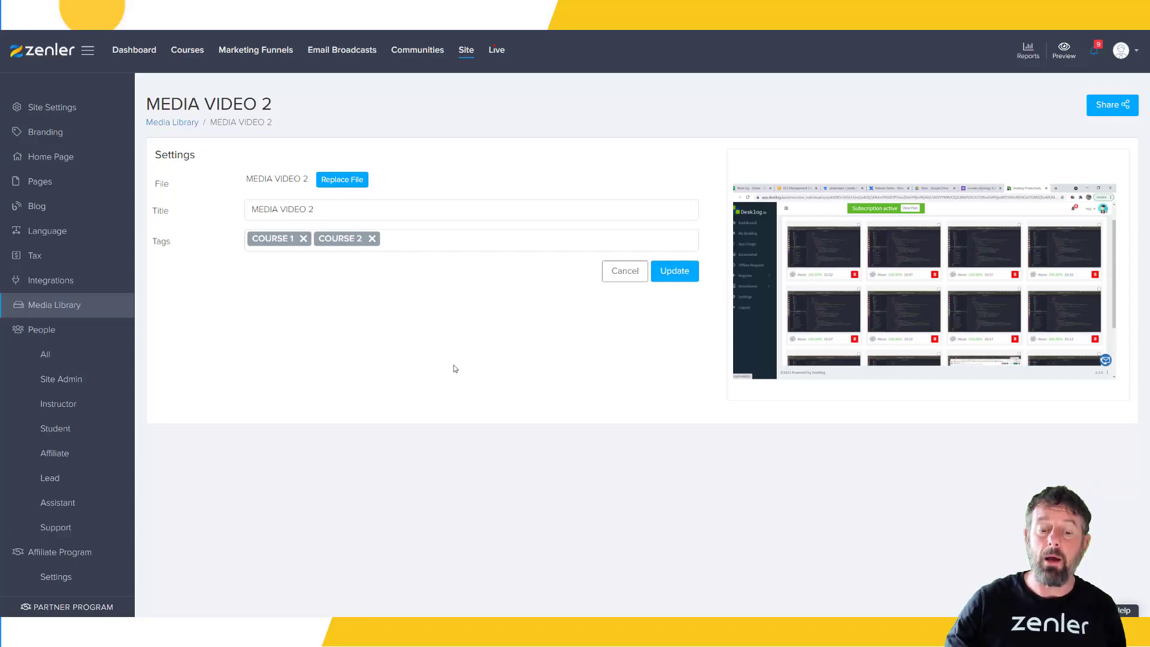
# Step: Return to the Media Library and filter it by the COURSE 1 tag
pyautogui.click(66, 306)
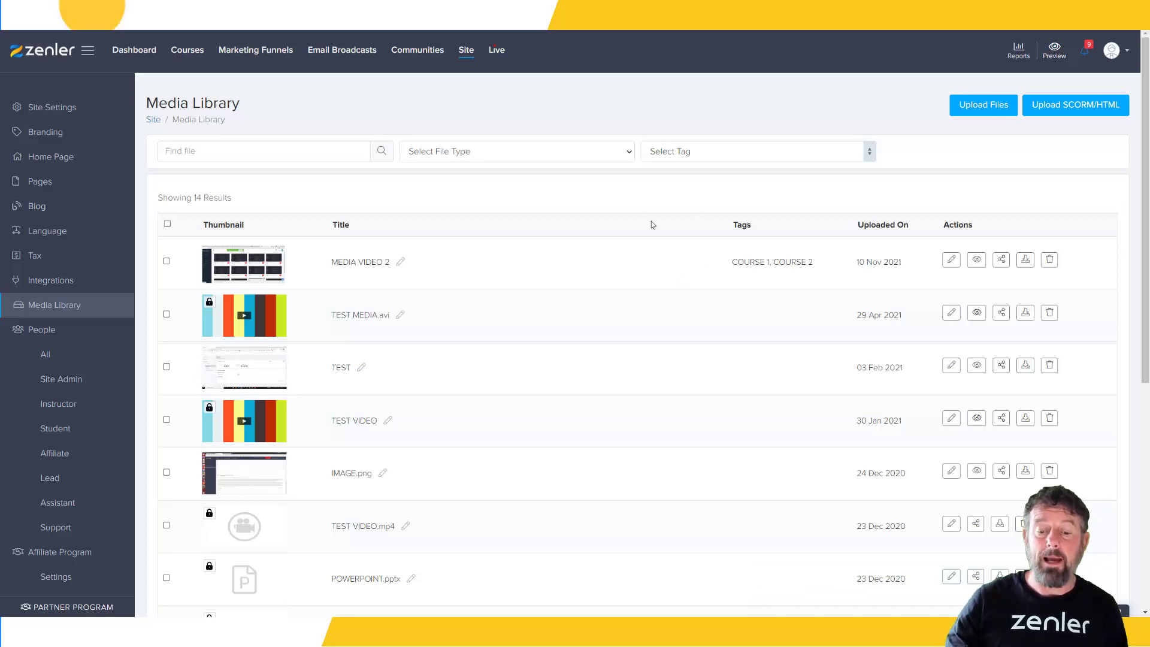
pyautogui.click(869, 151)
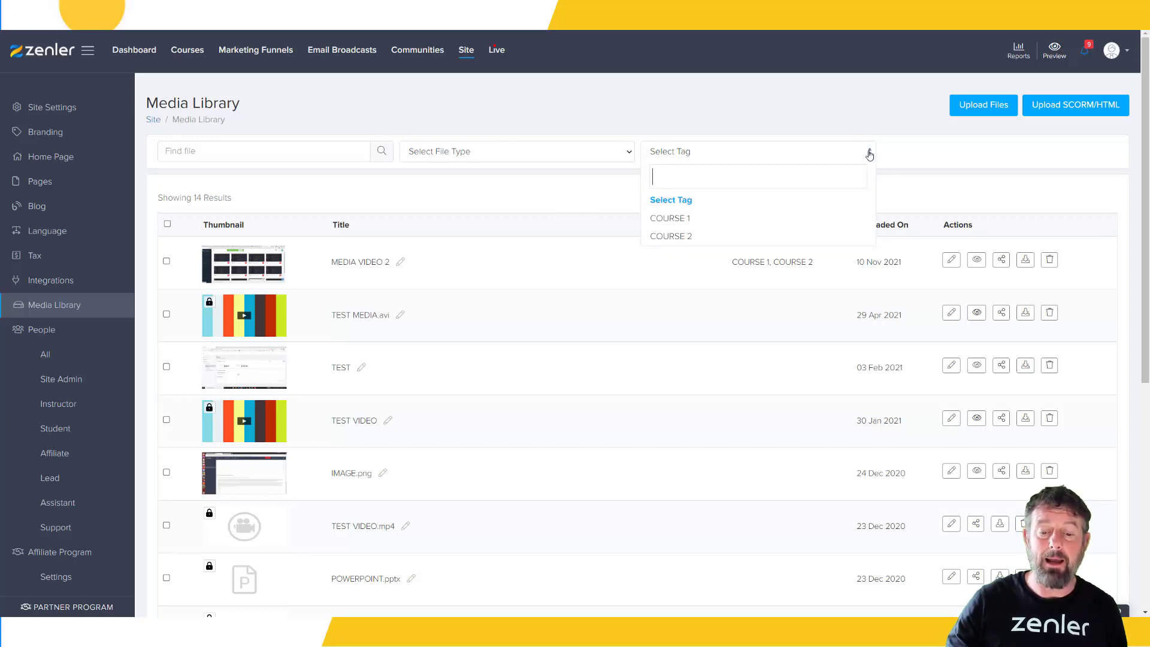
pyautogui.click(669, 218)
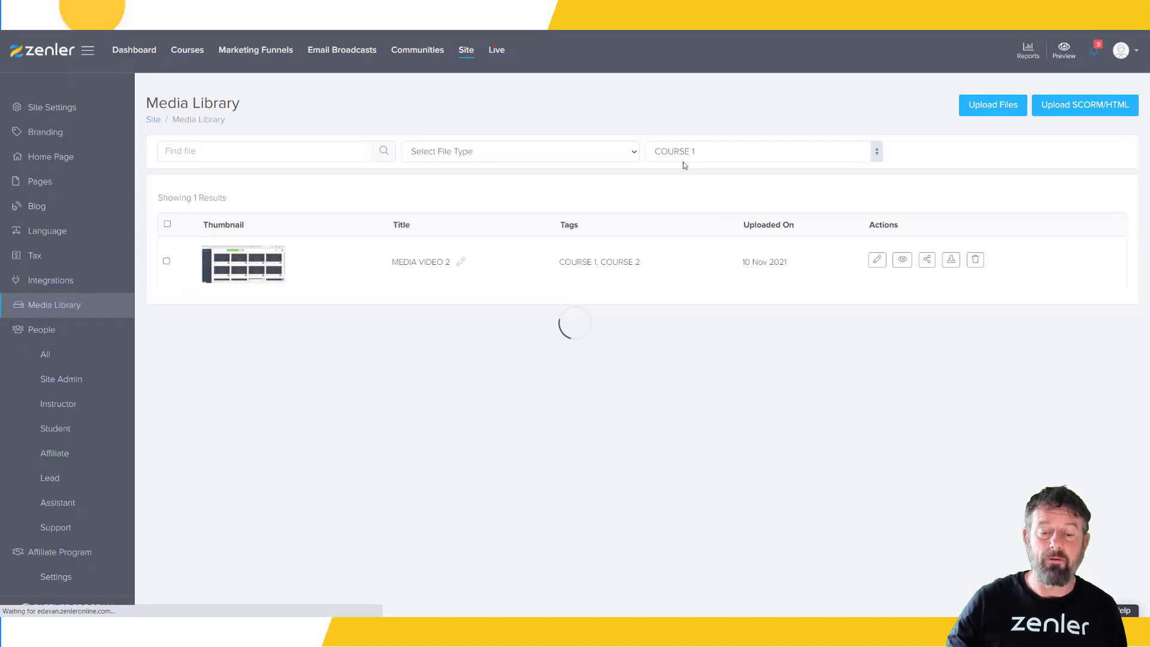
pyautogui.moveTo(560, 261); pyautogui.dragTo(646, 264)
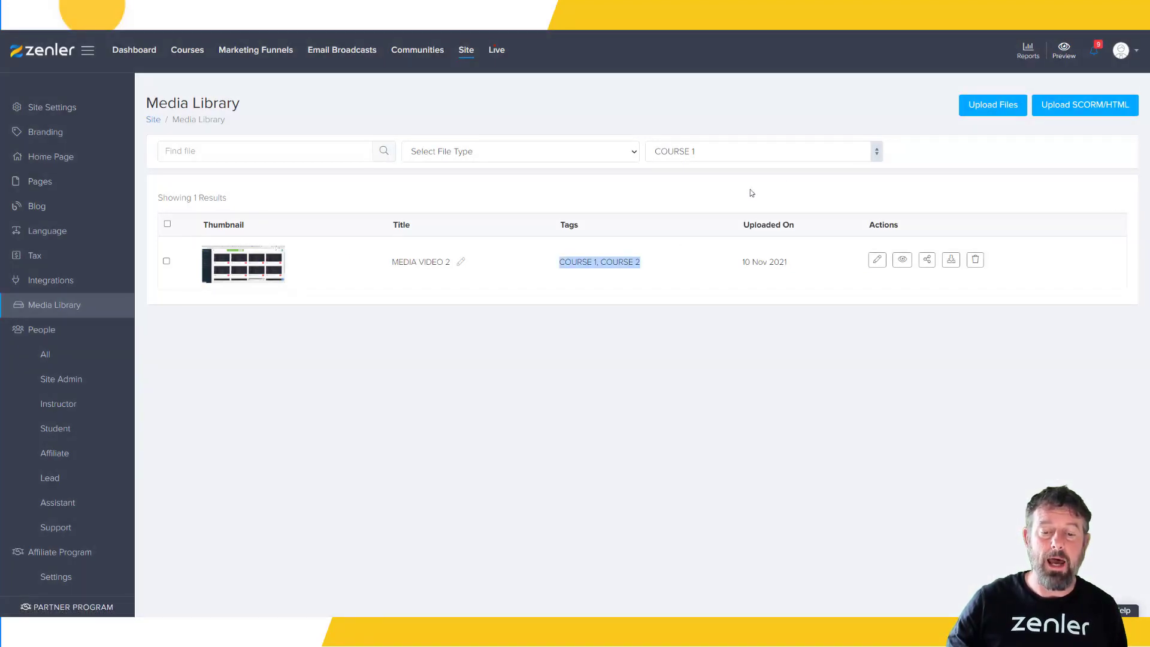
# Step: Filter by COURSE 2, then reset the tag filter to Select Tag
pyautogui.click(875, 157)
pyautogui.click(671, 236)
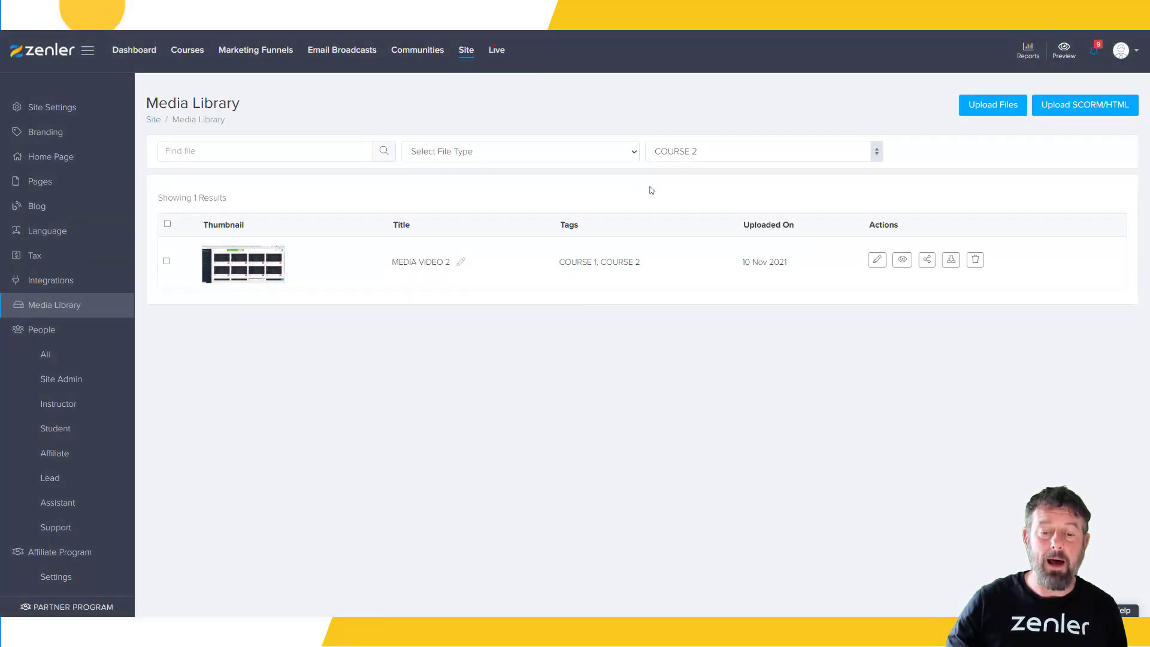
pyautogui.click(876, 151)
pyautogui.click(675, 201)
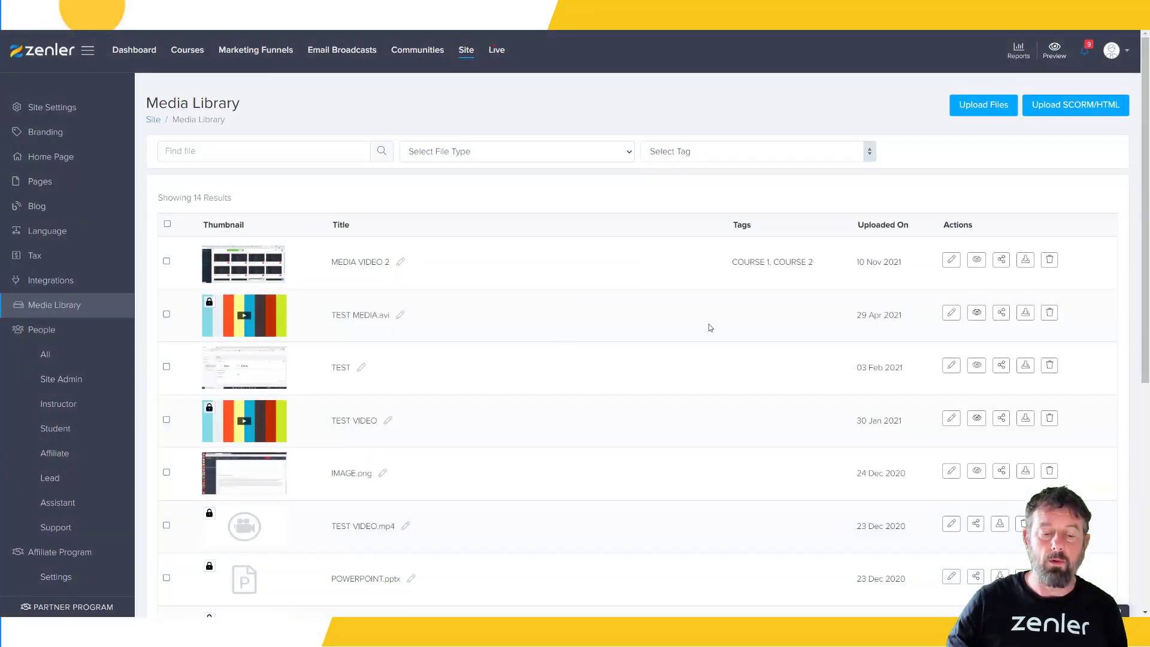
# Step: Tag TEST MEDIA.avi with the existing COURSE 2 tag, update, and return to Media Library
pyautogui.click(951, 317)
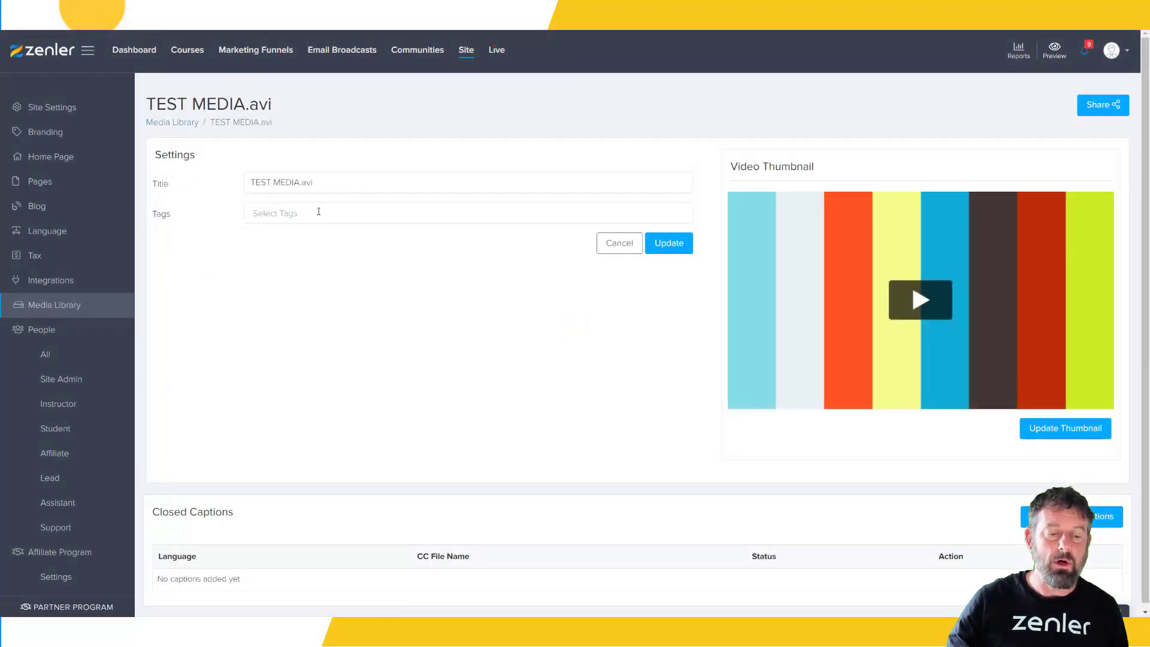
pyautogui.click(319, 212)
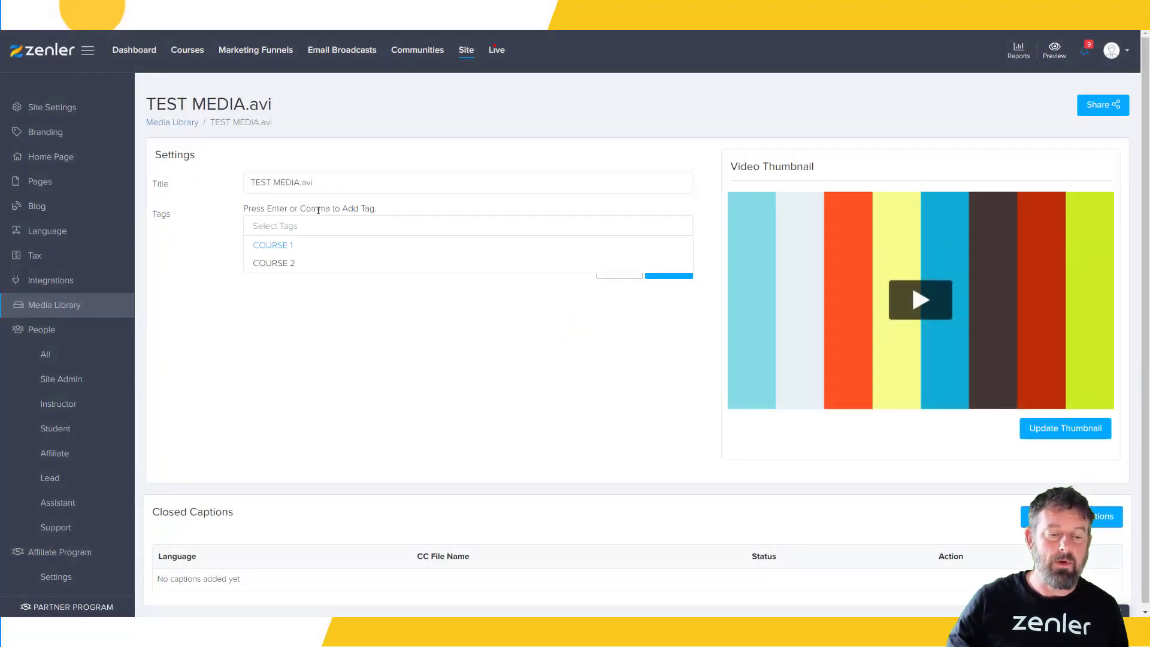
pyautogui.click(278, 266)
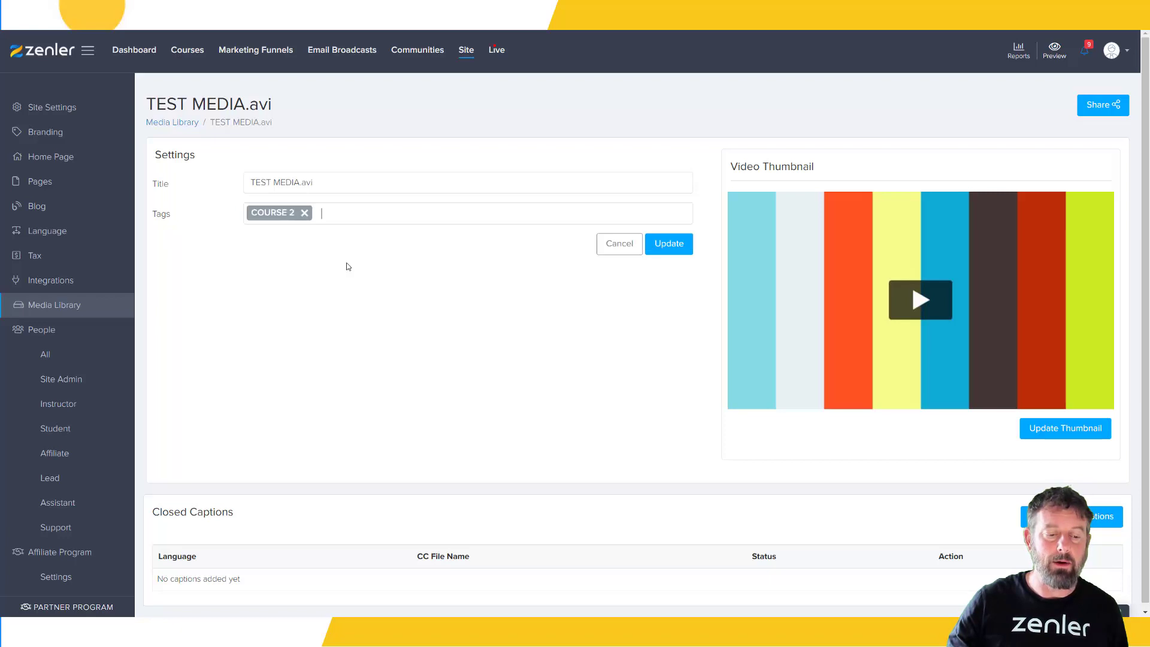
pyautogui.click(676, 247)
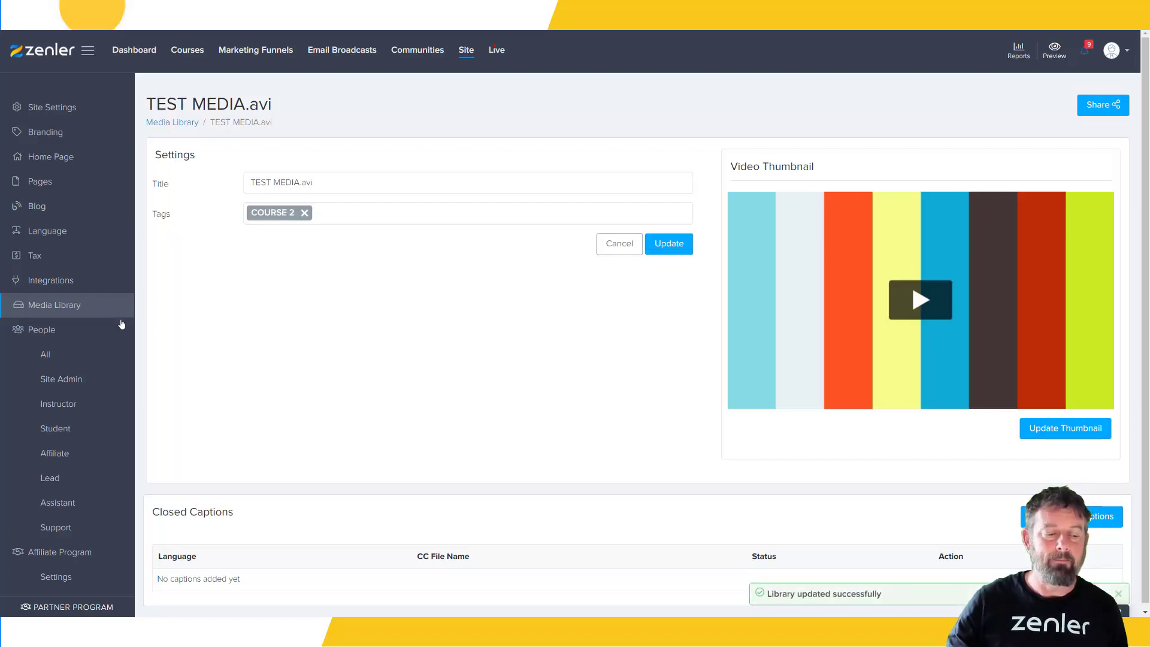
pyautogui.click(84, 307)
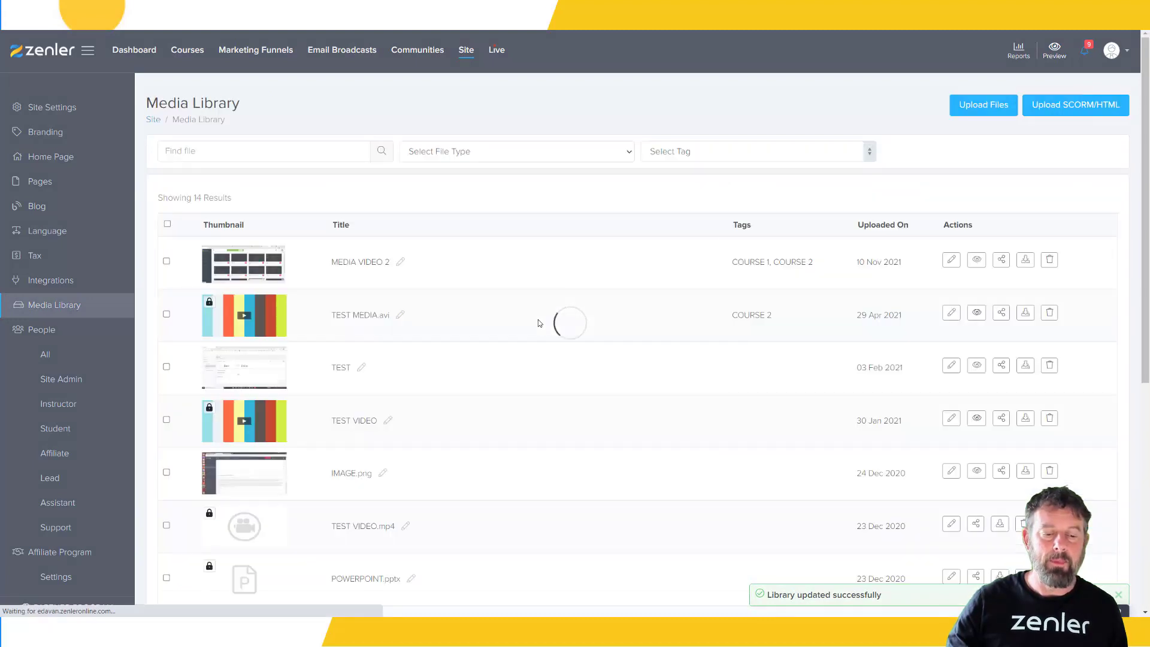
# Step: Filter the library by COURSE 2, then reset the filter to show all 14 files
pyautogui.click(869, 153)
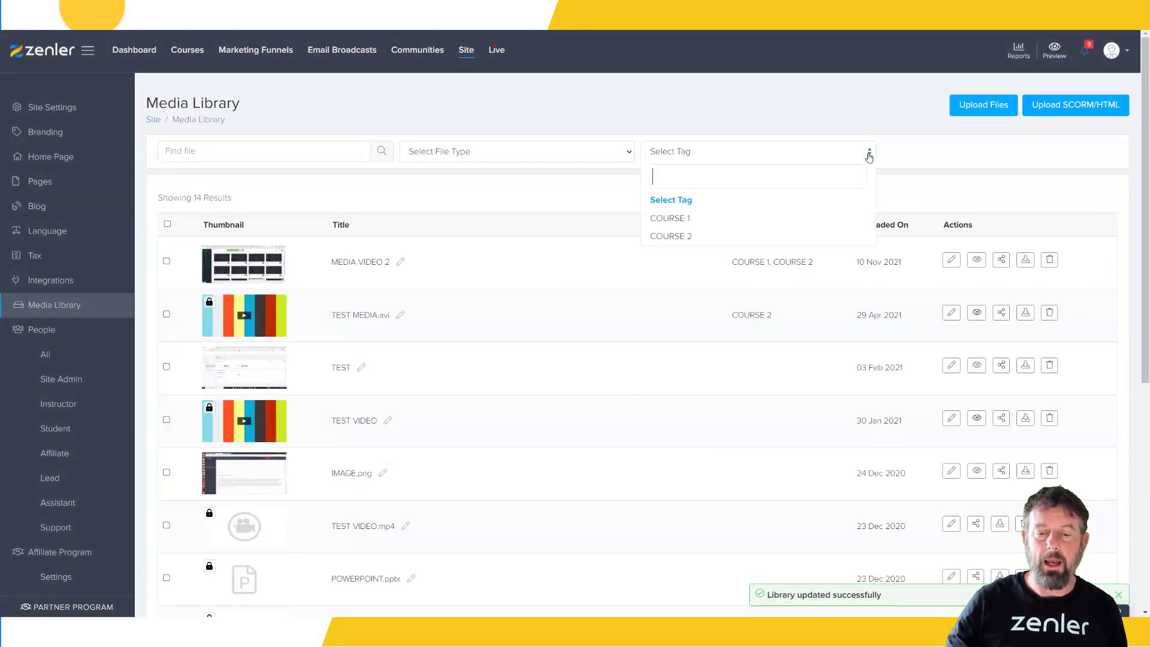
pyautogui.click(675, 239)
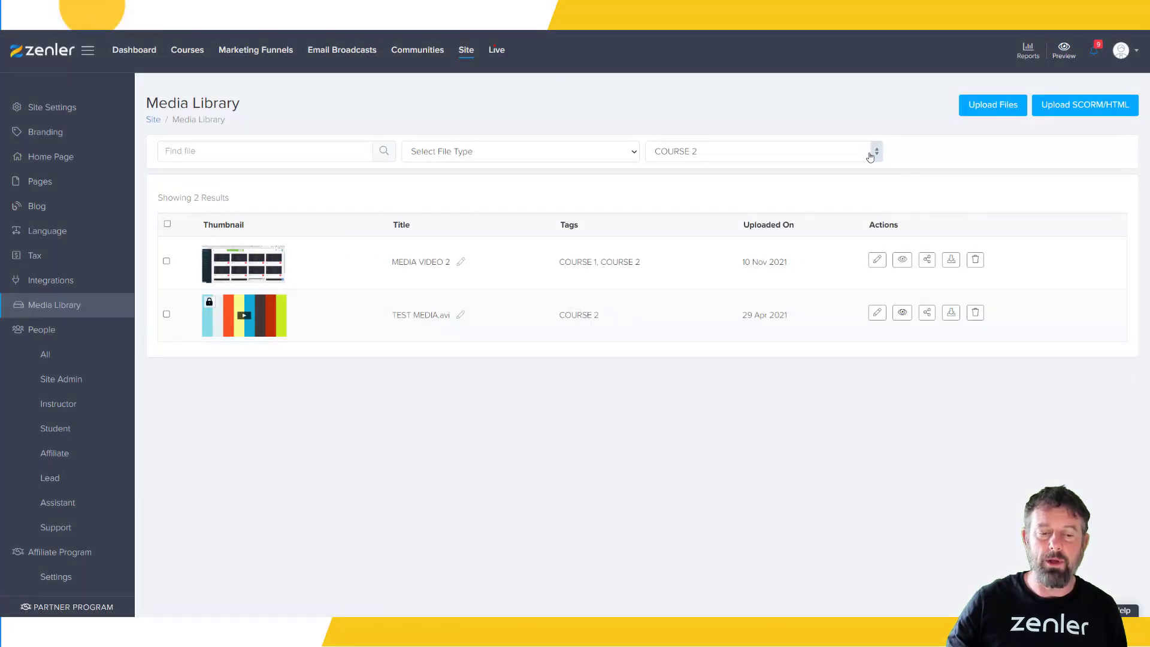
pyautogui.click(876, 154)
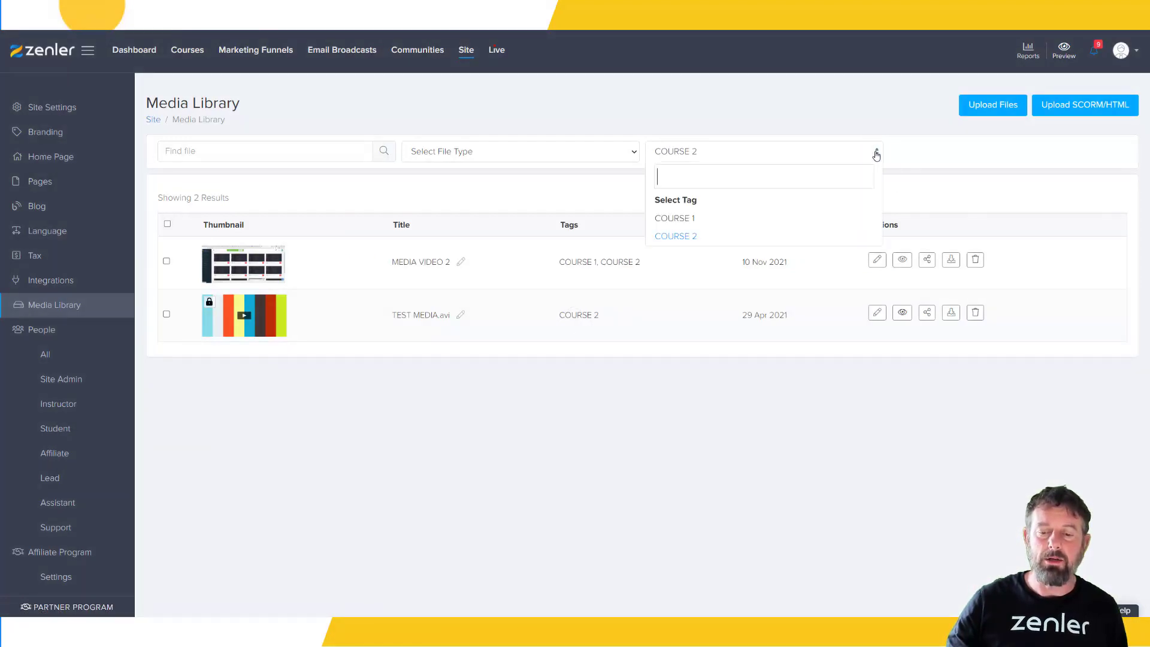
pyautogui.click(677, 200)
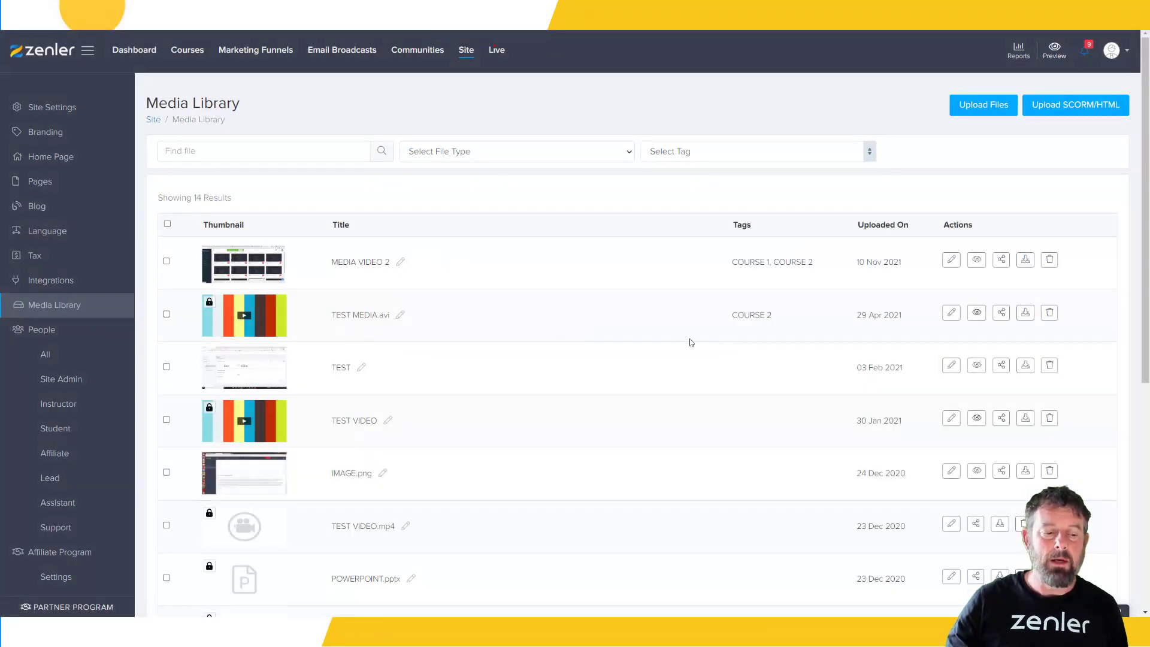
# Step: Select all media items, review the Bulk Actions menu, then deselect everything
pyautogui.click(167, 225)
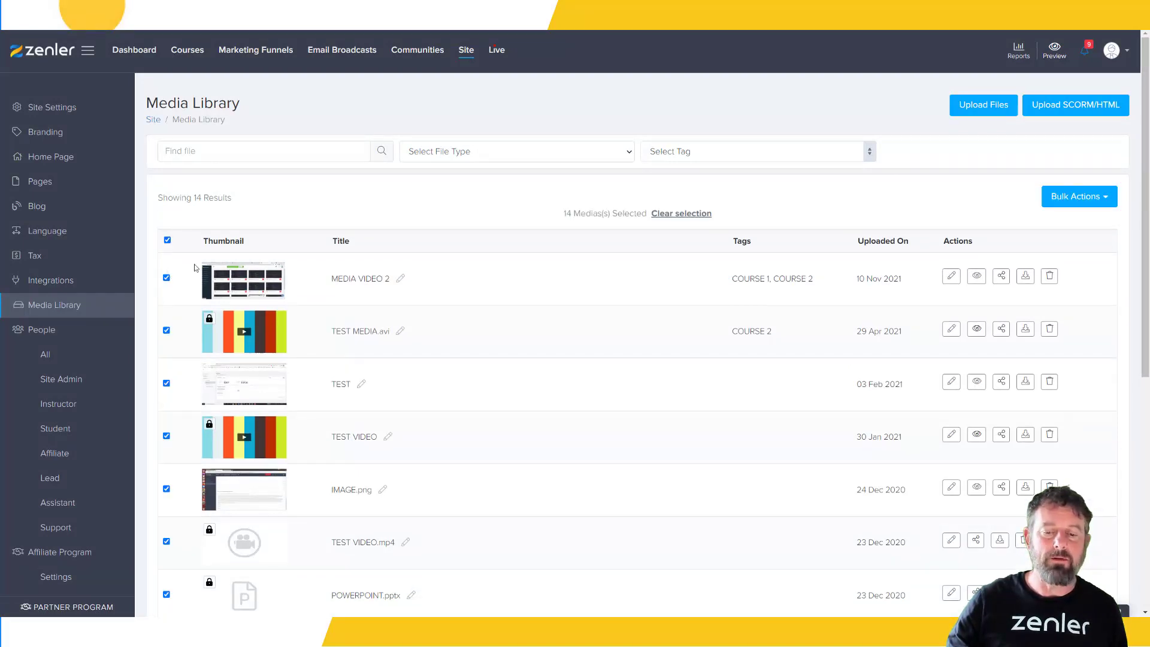
pyautogui.click(1100, 200)
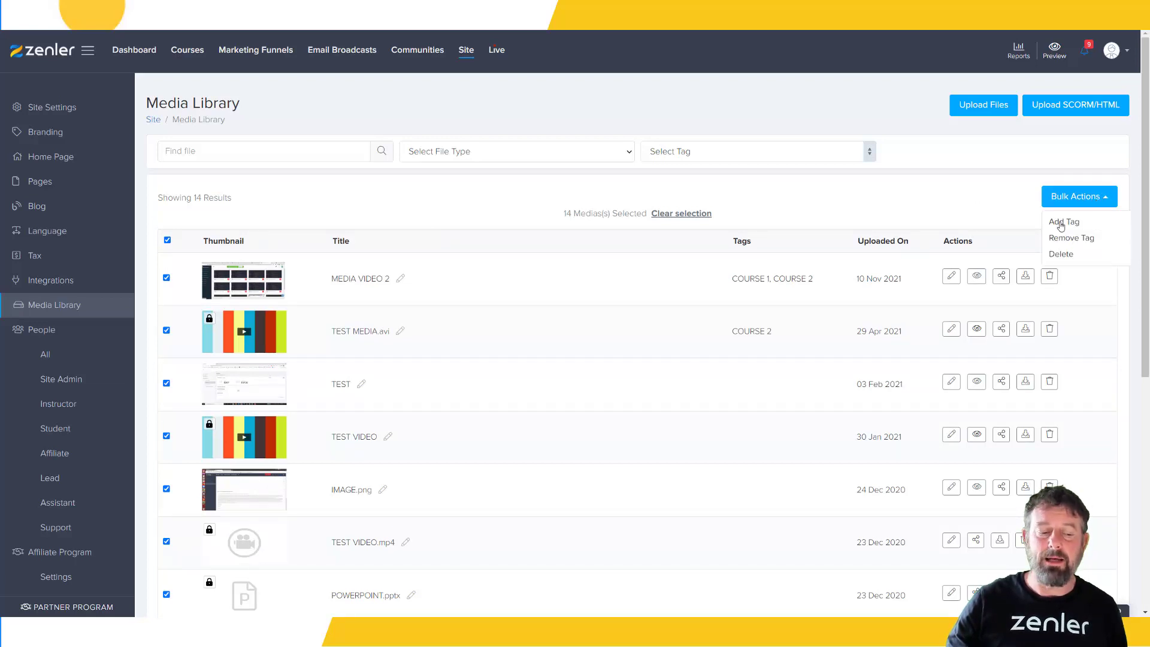
pyautogui.click(479, 211)
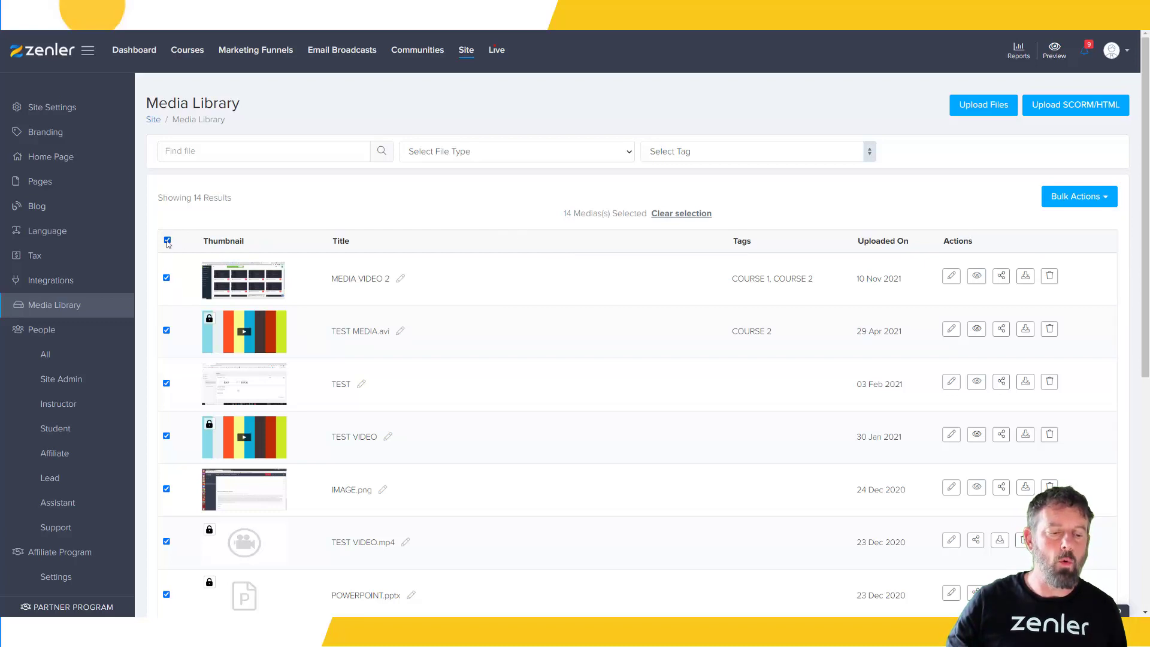
pyautogui.click(168, 241)
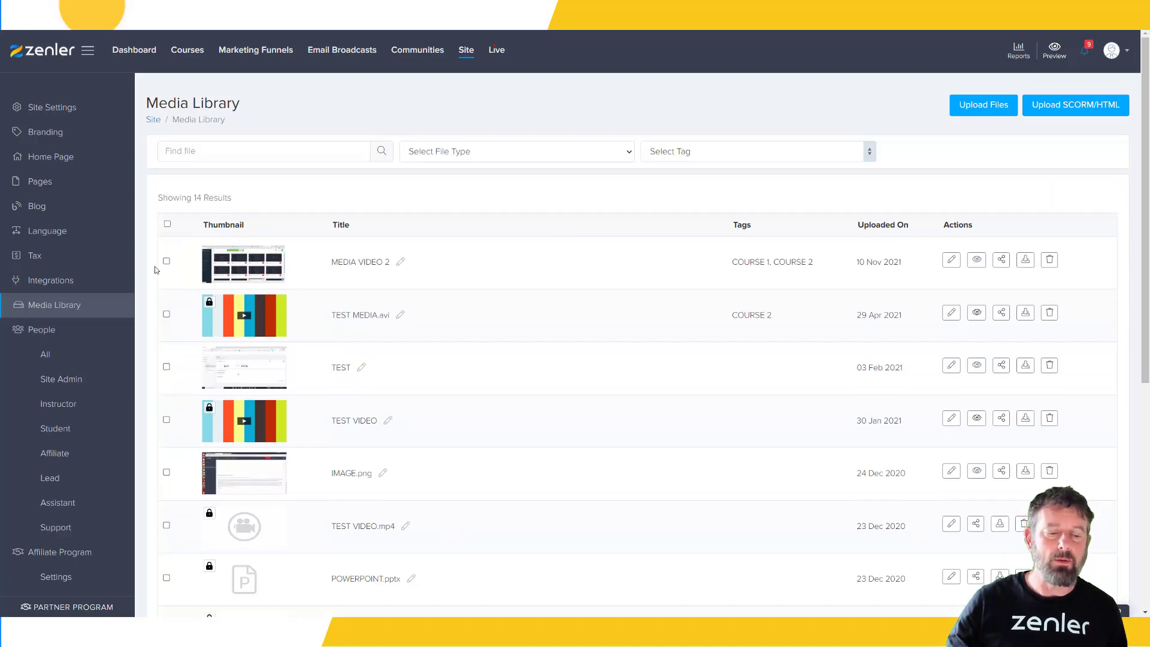
# Step: Select MEDIA VIDEO 2, TEST MEDIA.avi and TEST VIDEO and open Bulk Actions
pyautogui.click(167, 261)
pyautogui.click(166, 330)
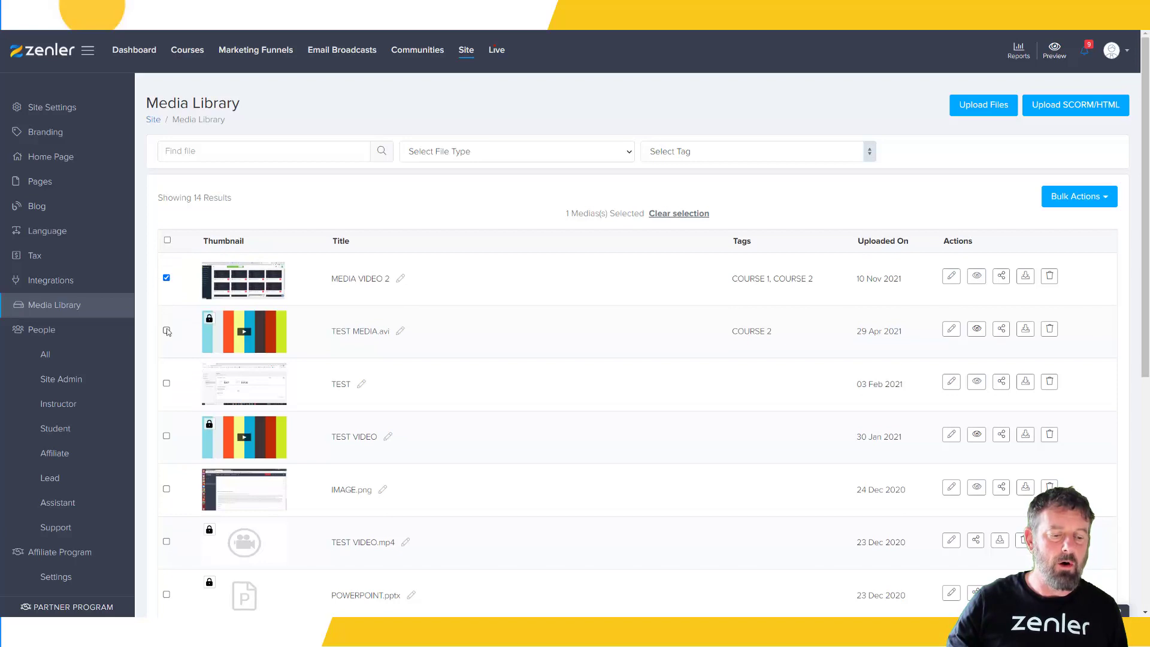
pyautogui.click(166, 436)
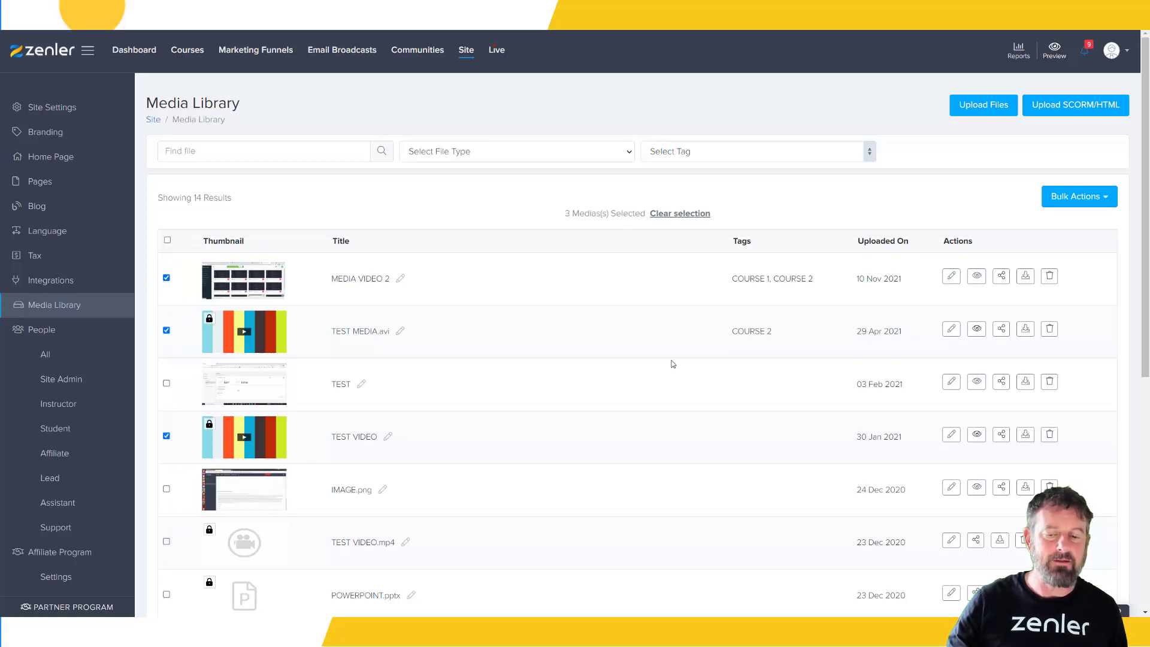
pyautogui.click(1072, 204)
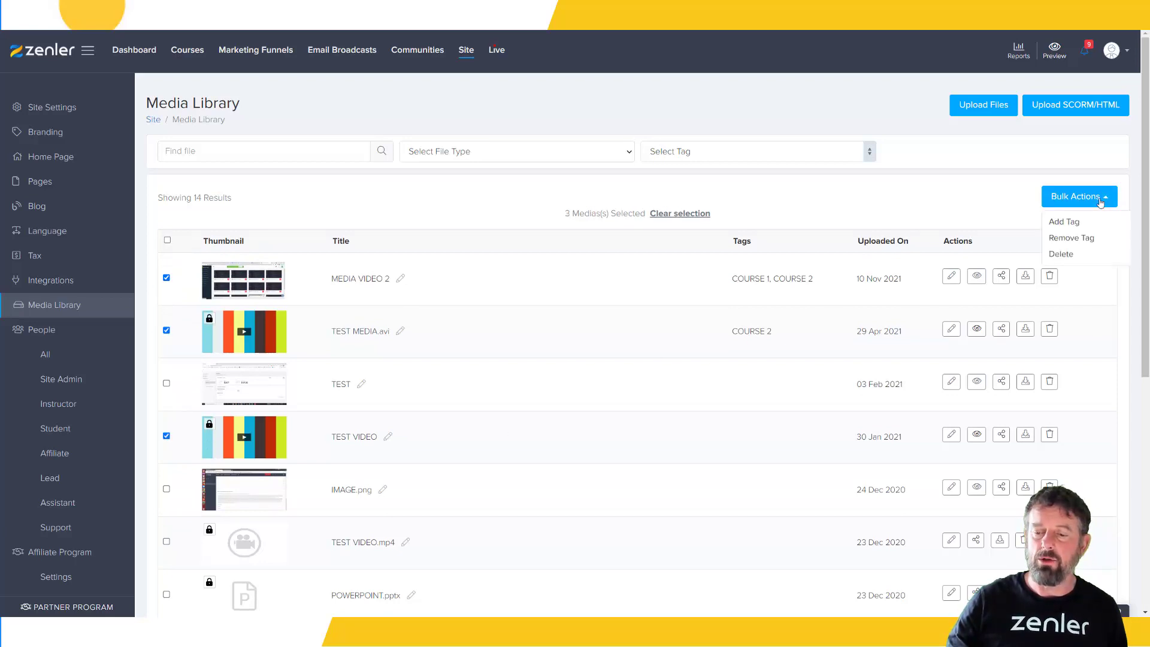
# Step: Use Bulk Actions > Add Tag to apply COURSE 3 to the three selected files
pyautogui.click(1067, 225)
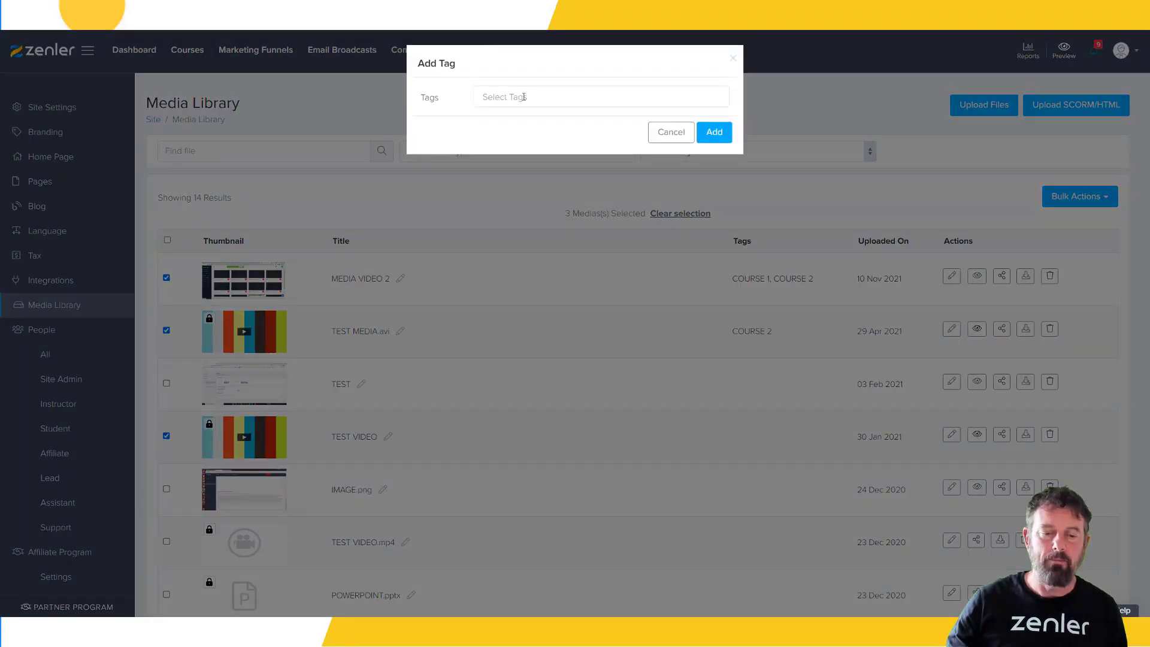
pyautogui.click(525, 96)
pyautogui.write('COUR')
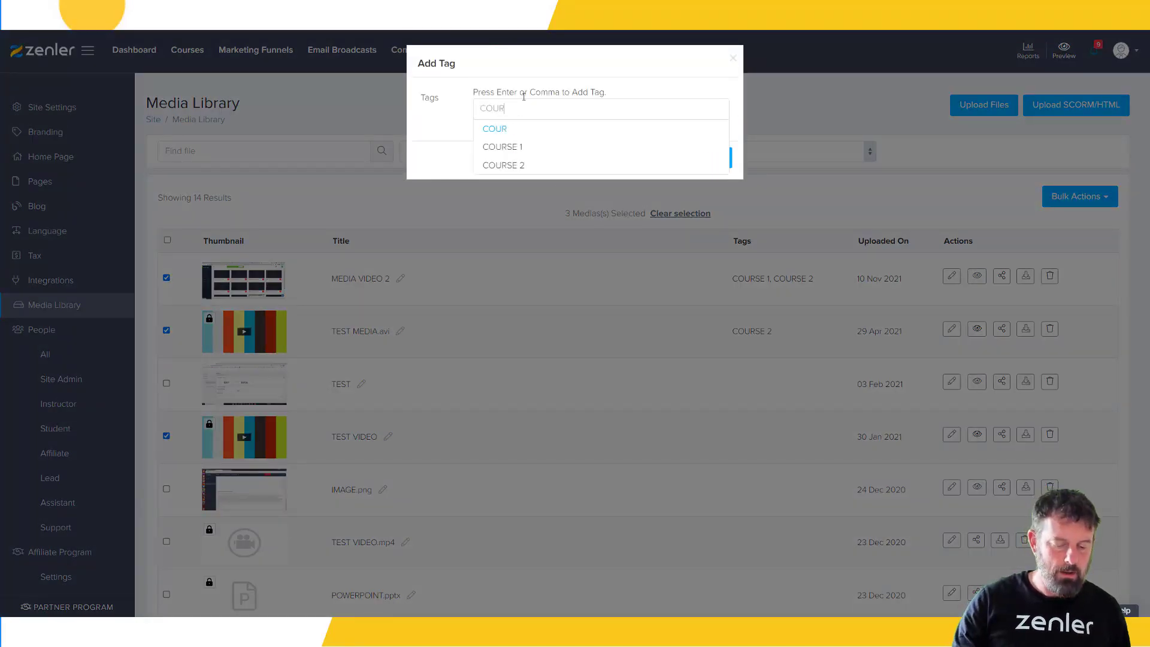
pyautogui.write('SE 3')
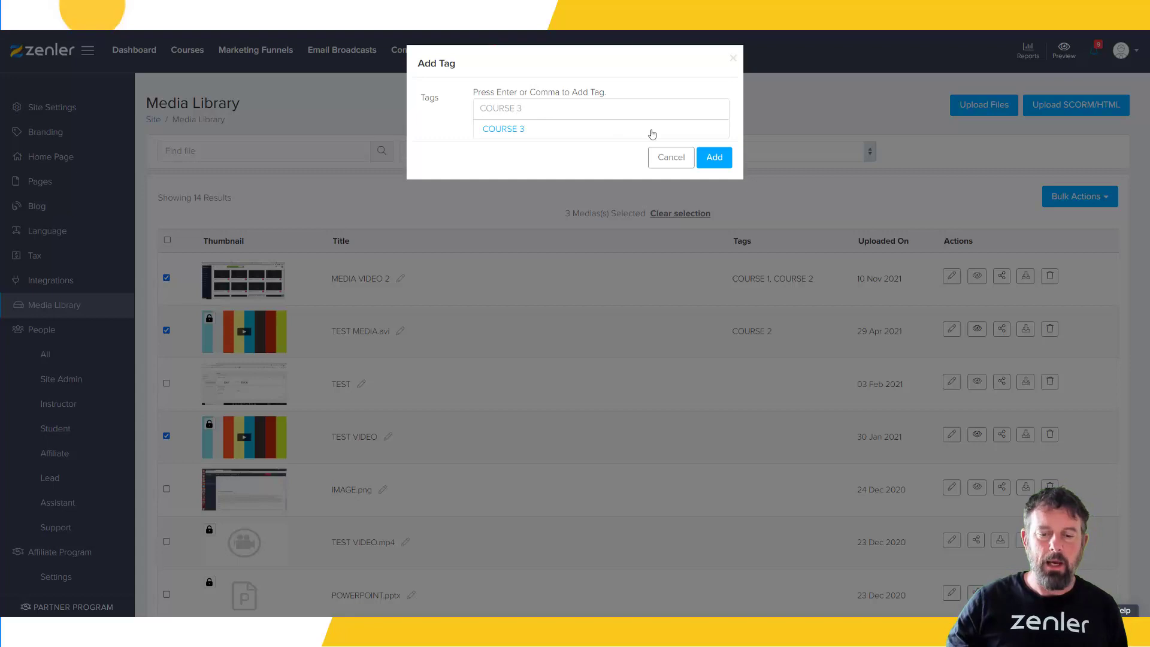
pyautogui.click(714, 157)
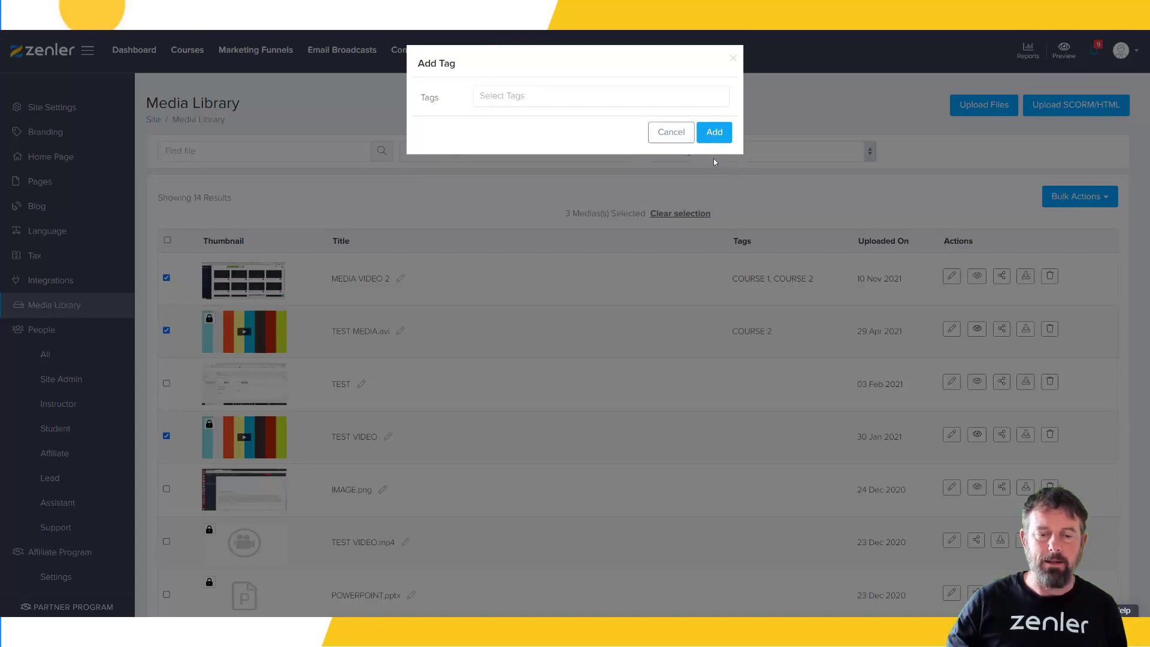
pyautogui.click(510, 94)
pyautogui.write('COUR')
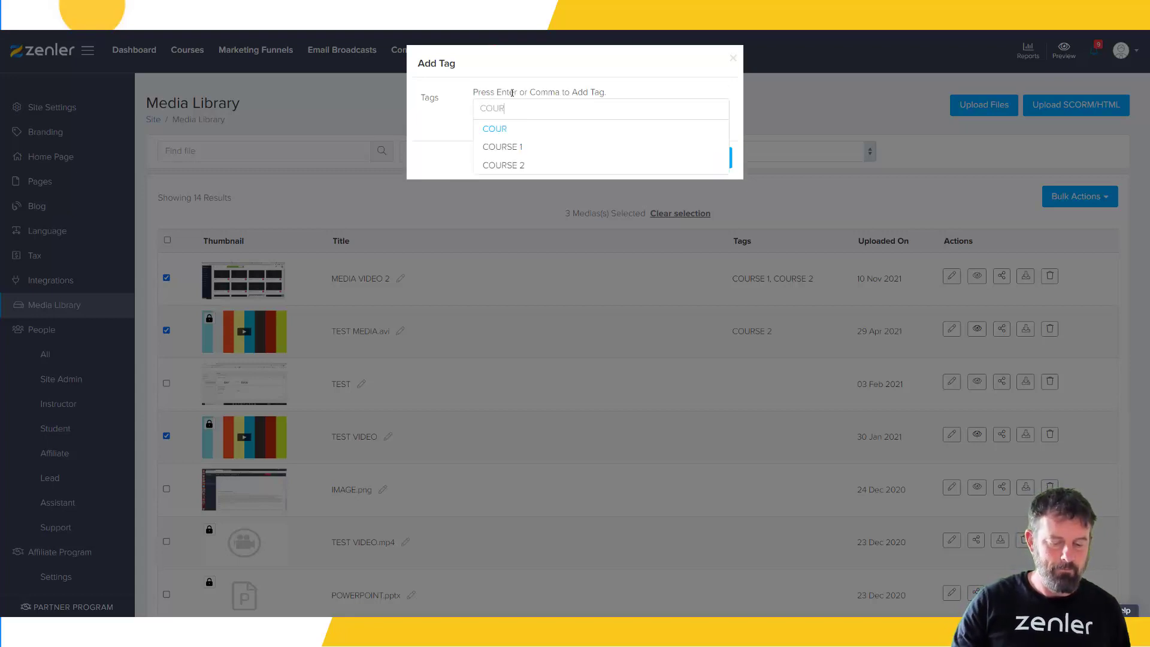
pyautogui.write('SE 3')
pyautogui.press('Return')
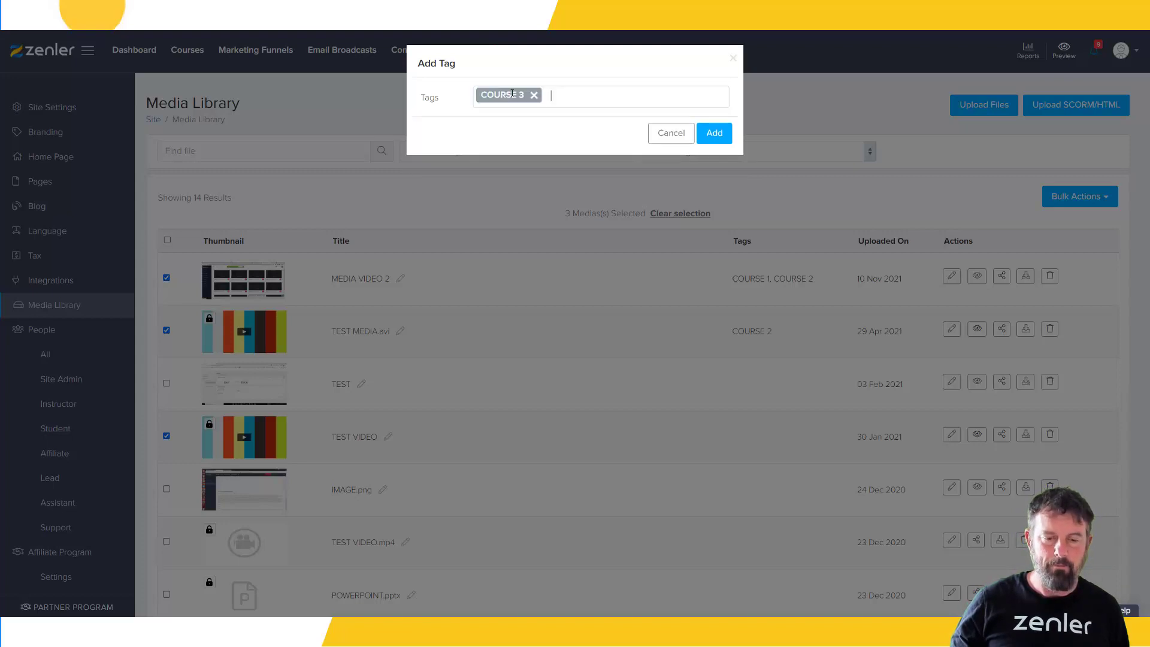
pyautogui.click(713, 133)
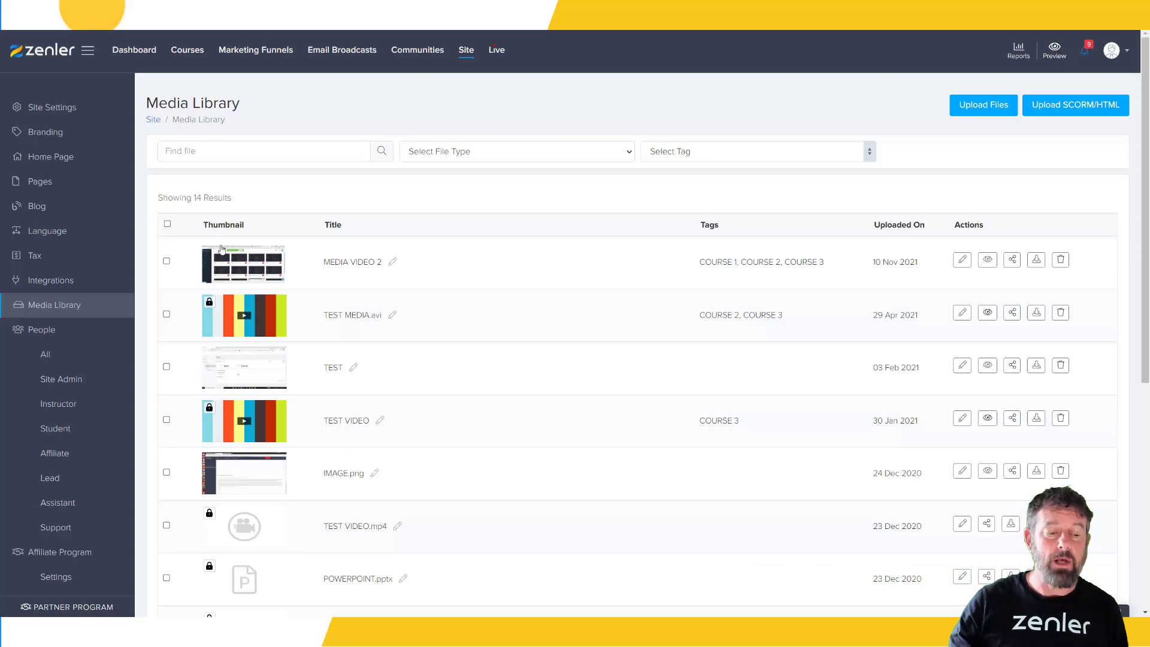
# Step: Select all files and use Bulk Actions > Remove Tag to strip COURSE 3
pyautogui.click(168, 224)
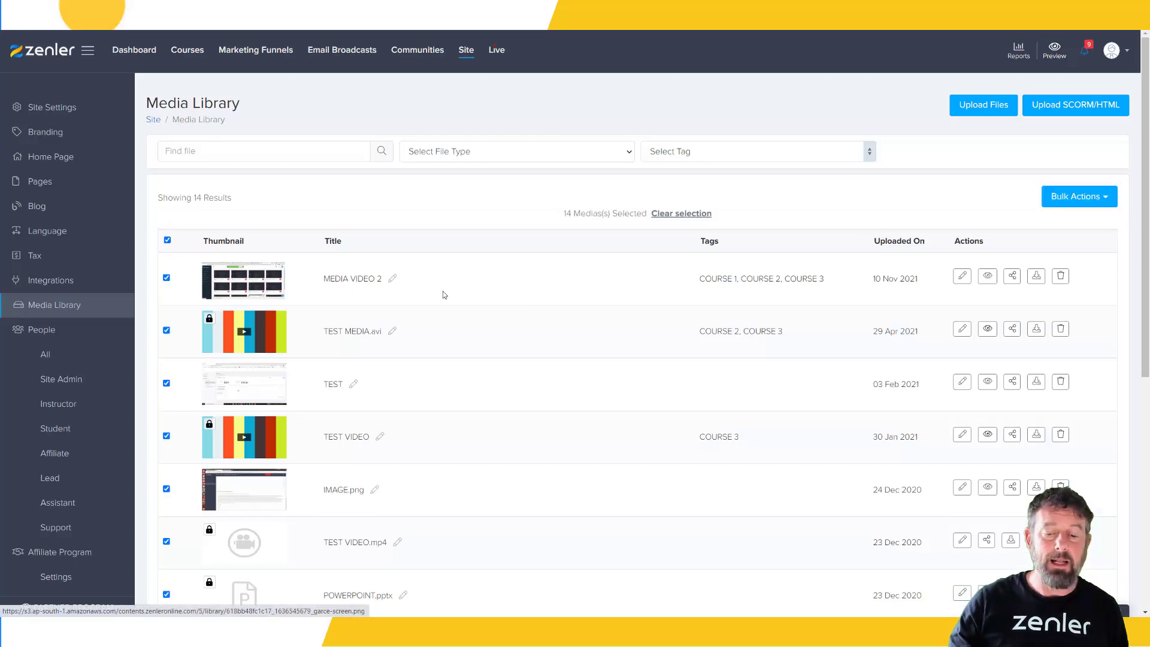
pyautogui.click(1096, 199)
pyautogui.click(1070, 238)
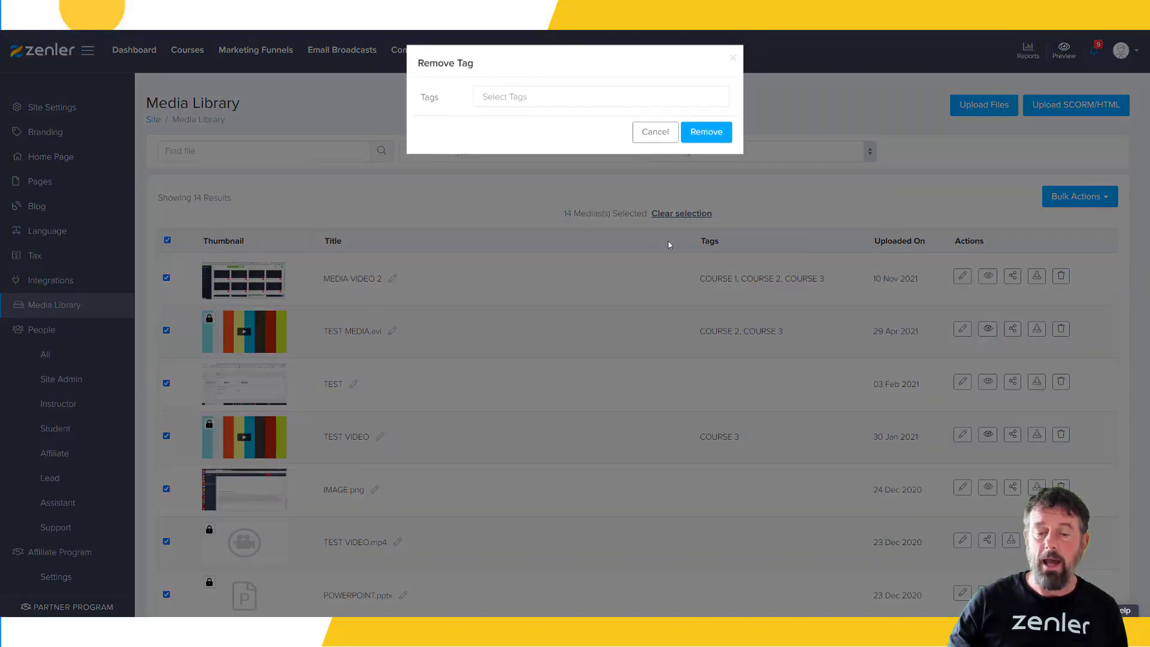
pyautogui.click(524, 101)
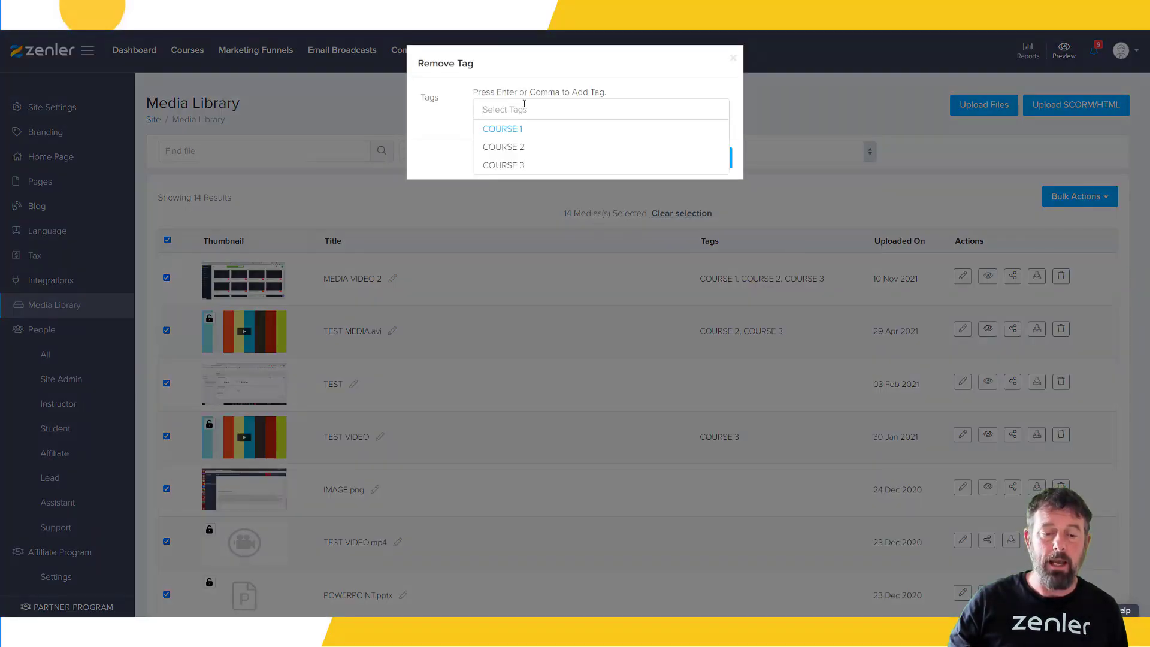
pyautogui.click(509, 163)
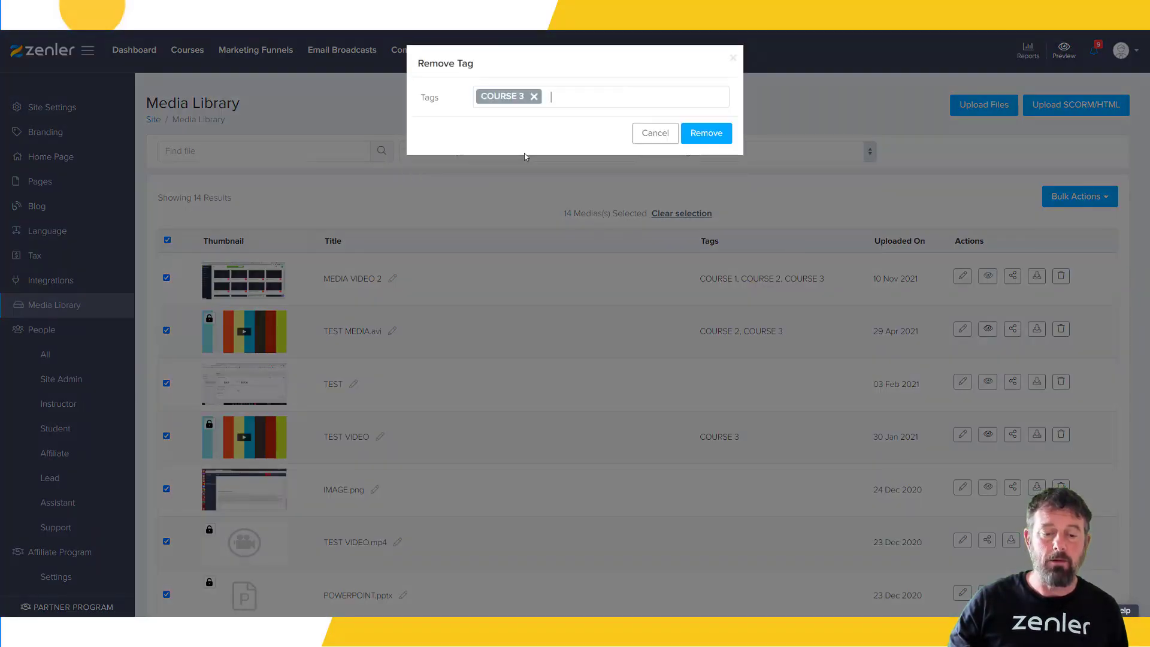
pyautogui.click(708, 133)
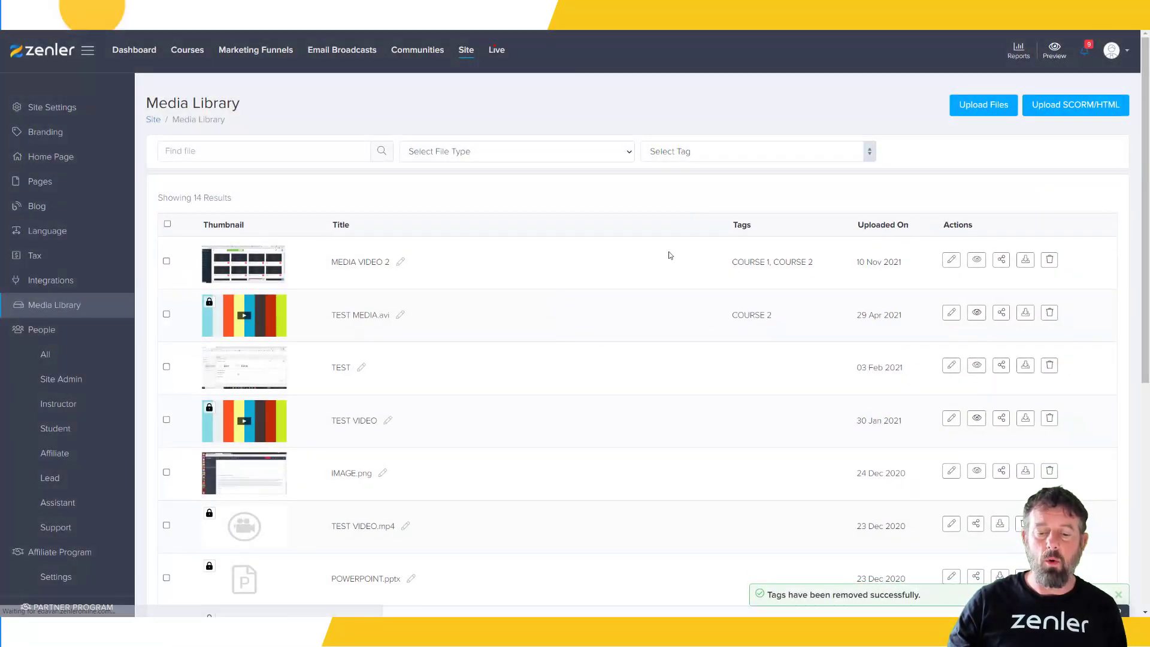